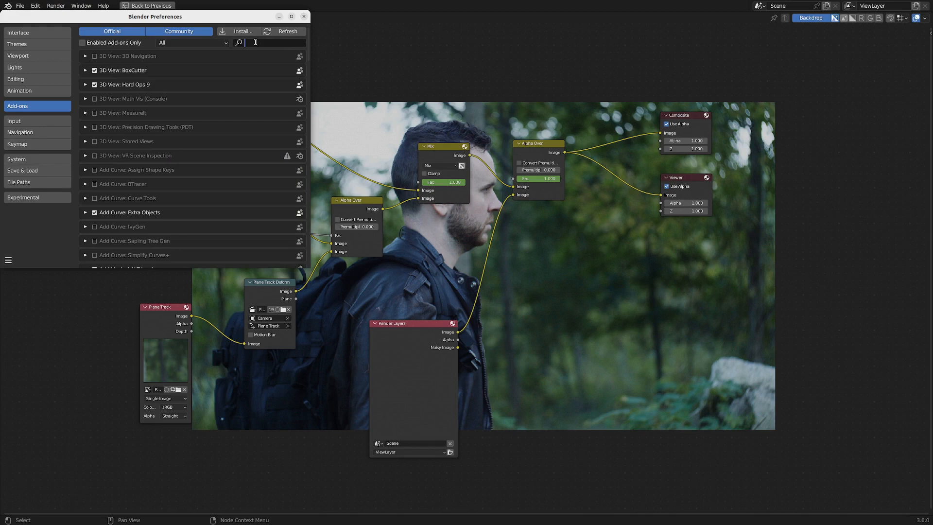
- Search the add-ons list for "node"
type("node")
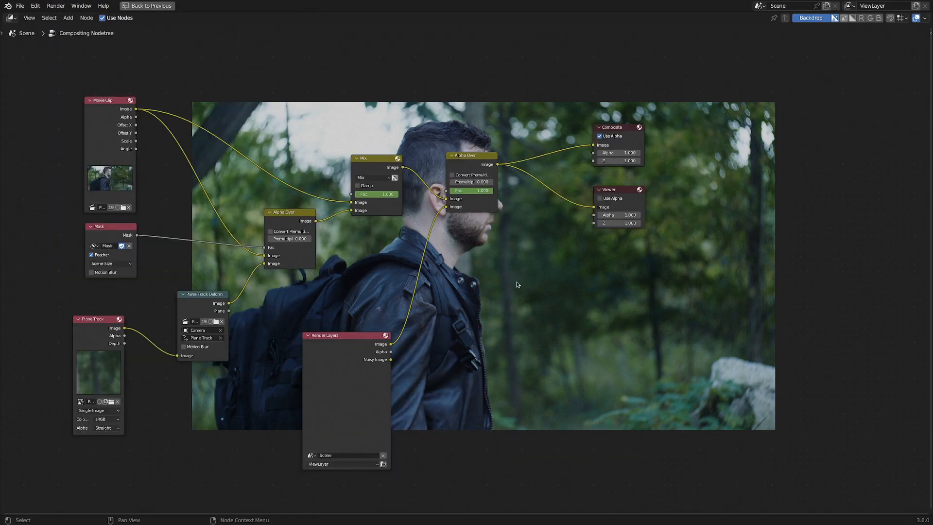
- Preview the Mask node, the Plane Track image and the final Alpha Over node one after another through the Viewer
scroll(534, 279, "up", 2)
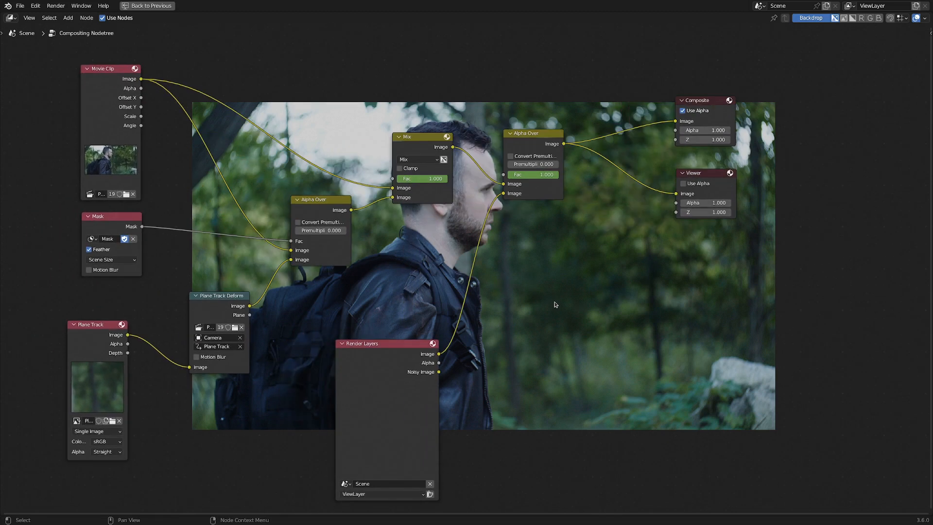
mouse_move(545, 327)
middle_mouse_down()
mouse_move(584, 308)
mouse_move(560, 321)
middle_mouse_up()
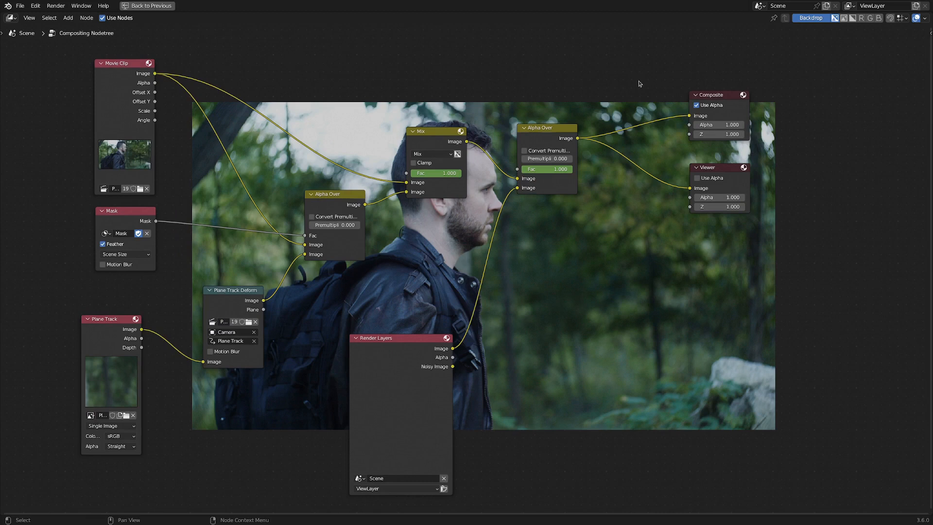
scroll(542, 261, "up", 1)
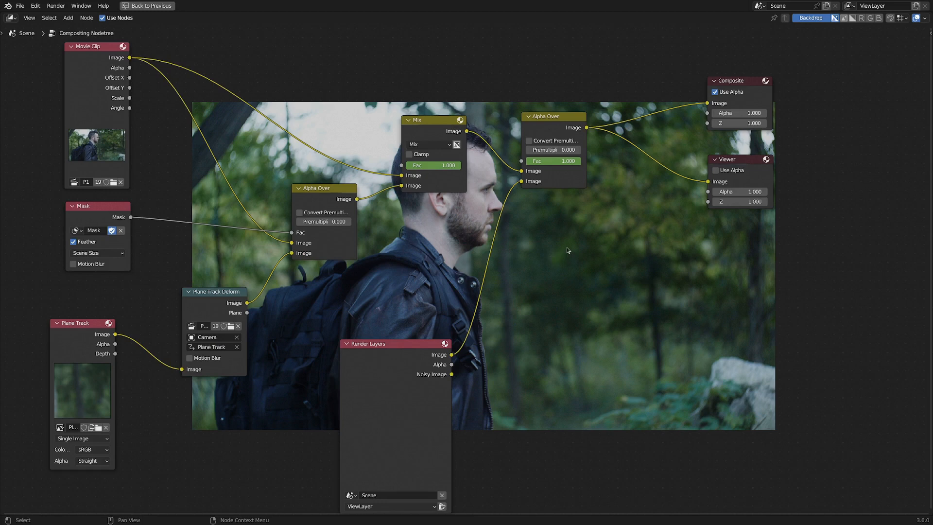
mouse_move(522, 247)
middle_mouse_down()
mouse_move(477, 244)
mouse_move(507, 248)
middle_mouse_up()
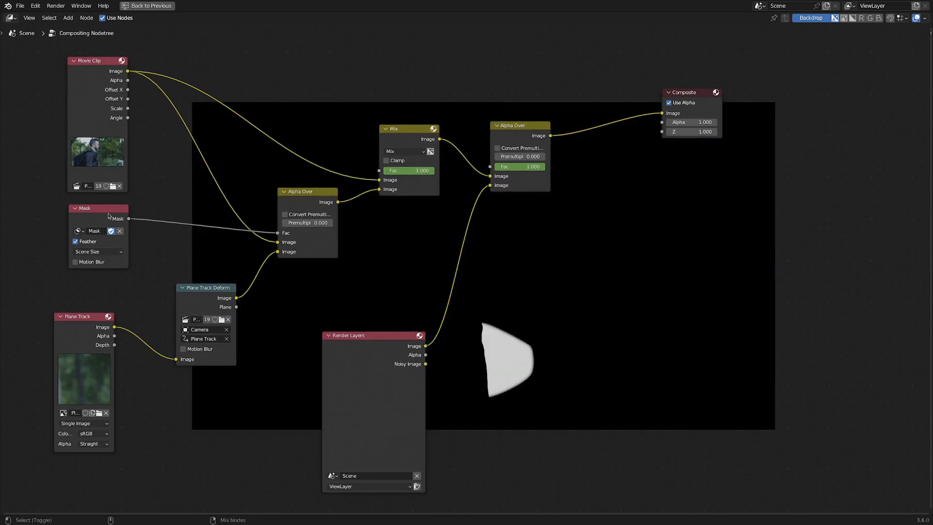
left_click(108, 216, "ctrl+shift")
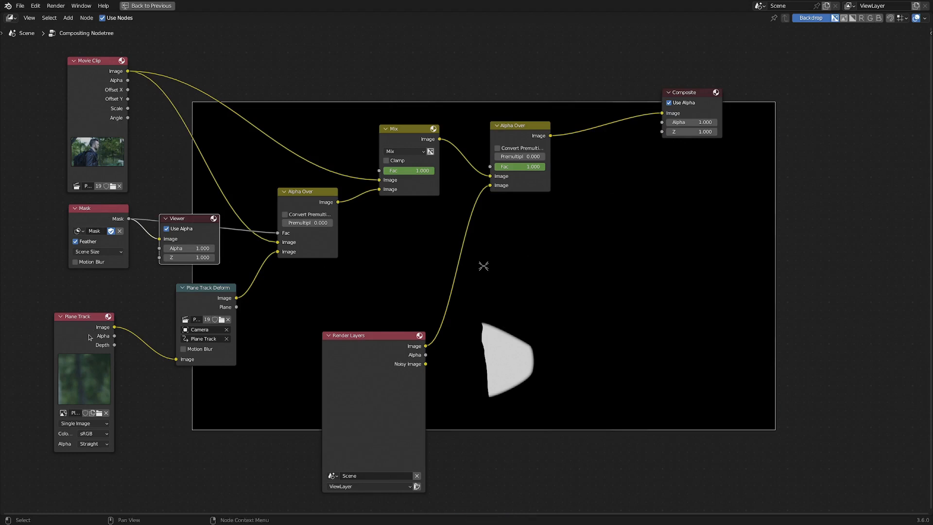
left_click(90, 336, "ctrl+shift")
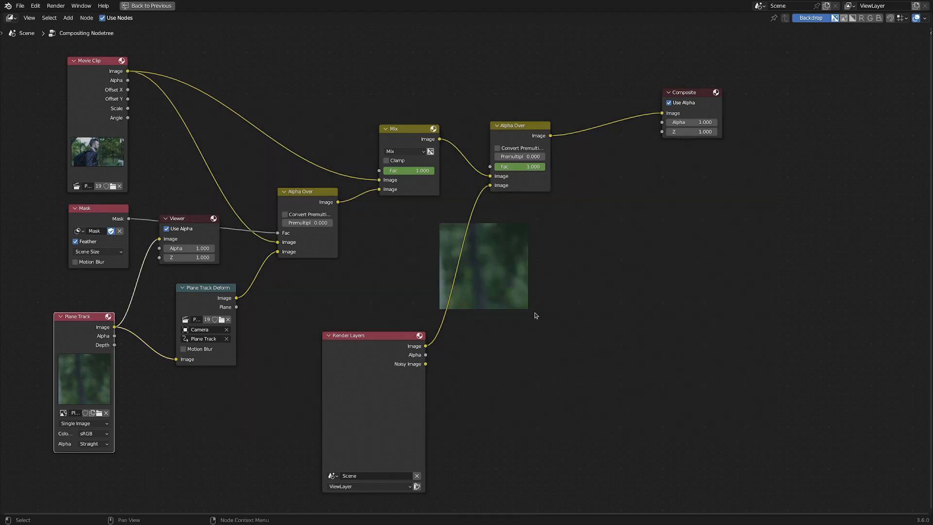
left_click(523, 128, "ctrl+shift")
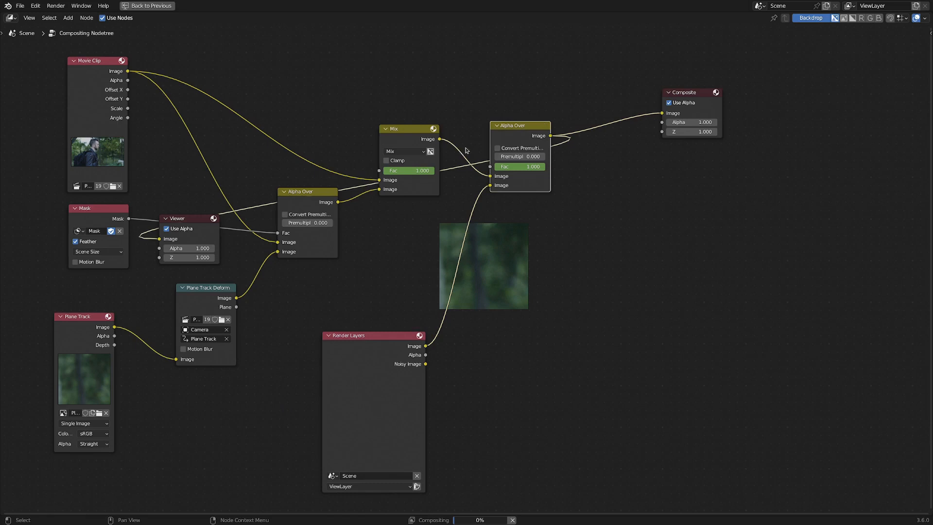
- Place the Viewer node beneath the Composite node and merge the links from Alpha Over to both outputs with one reroute point
left_click_drag(195, 227, 701, 158)
left_click_drag(640, 84, 703, 184)
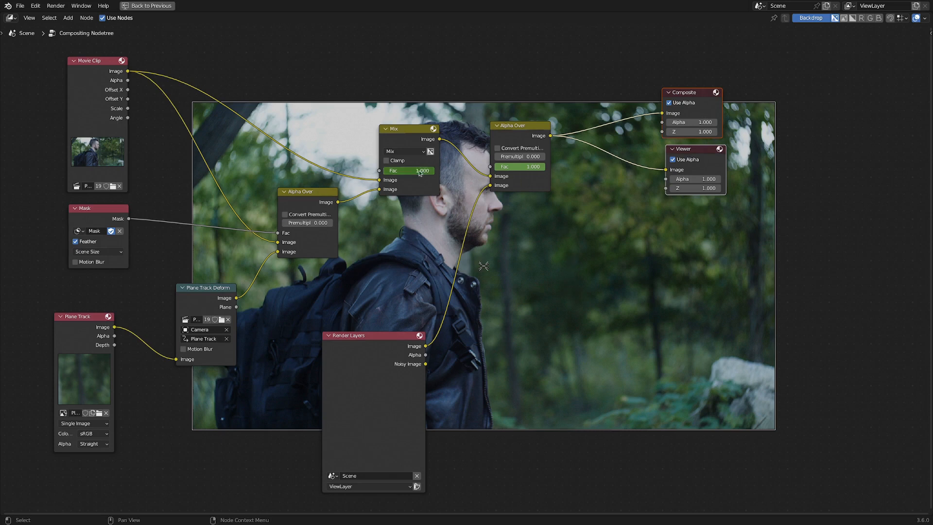
middle_click_drag(566, 256, 519, 252)
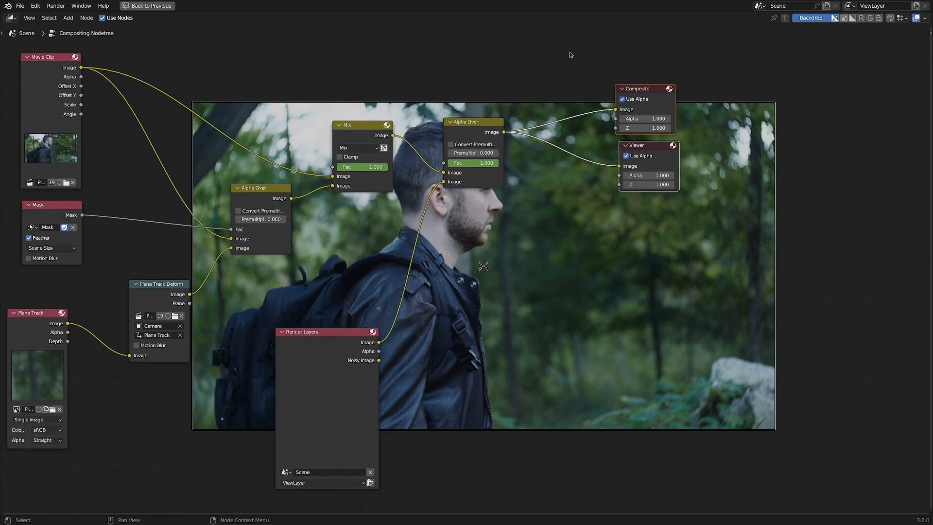
right_click_drag(570, 52, 579, 193, "shift")
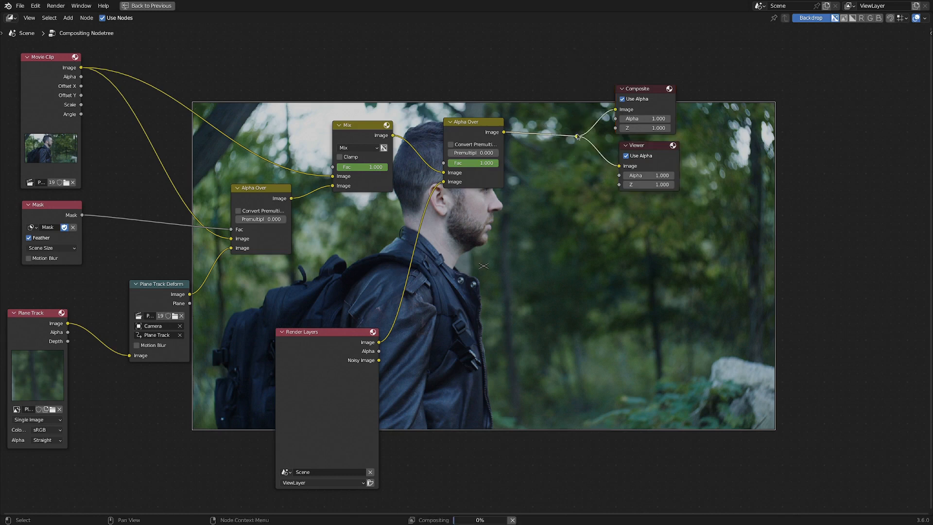
- Move the reroute point with the Composite and Viewer nodes far away from the final Alpha Over node
scroll(632, 204, "down", 2)
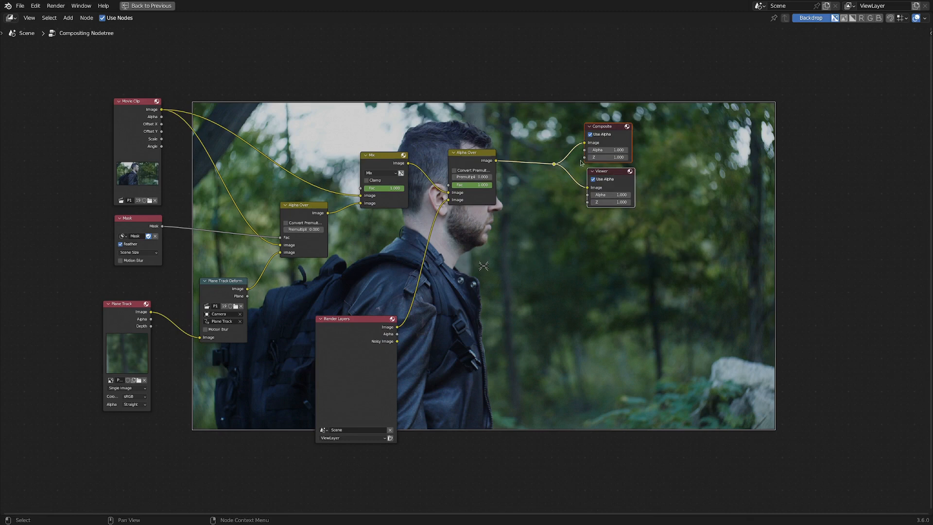
key("g")
left_click(878, 180)
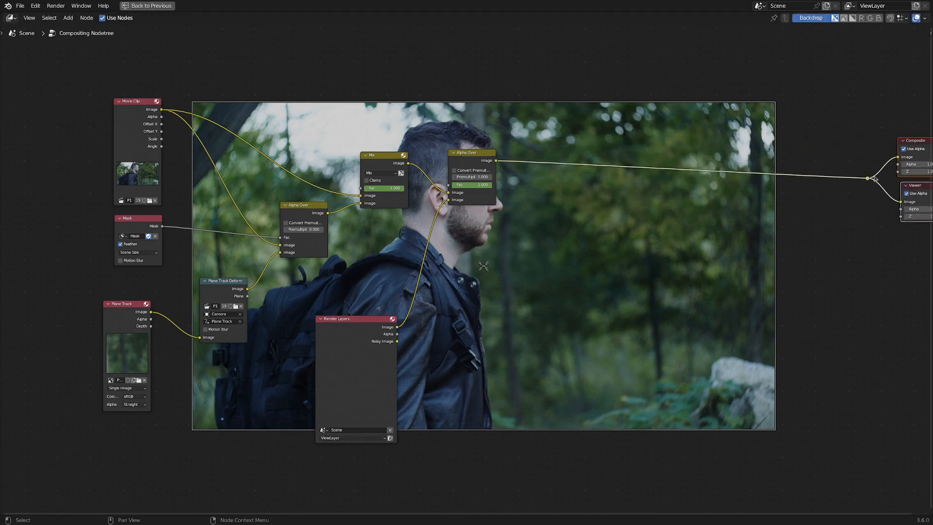
key("Home")
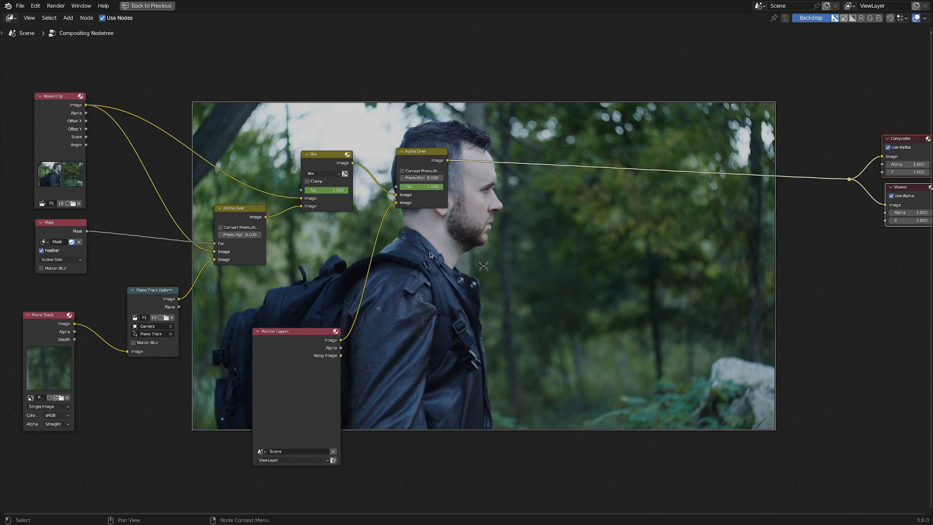
- Cut the link between Render Layers and the final Alpha Over node, and undo the cut
scroll(346, 296, "up", 1)
middle_click_drag(347, 296, 403, 270)
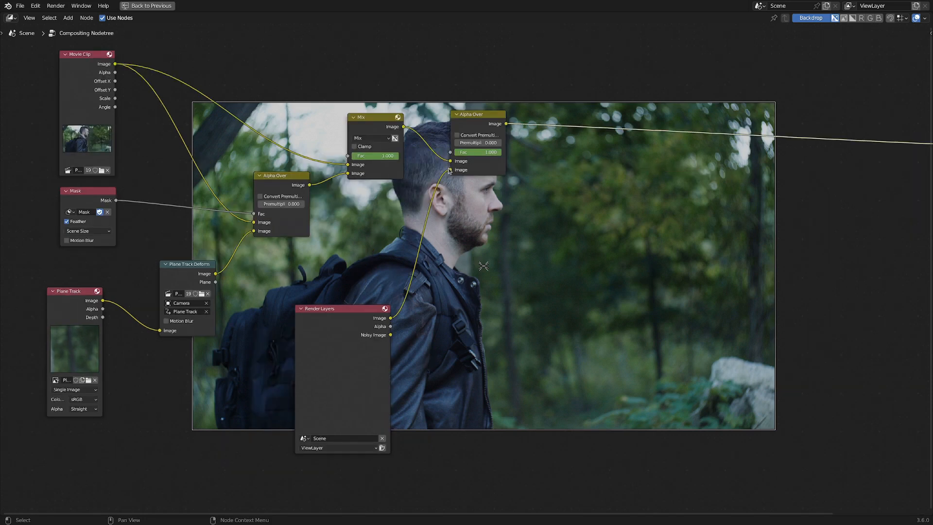
left_click_drag(450, 170, 337, 252)
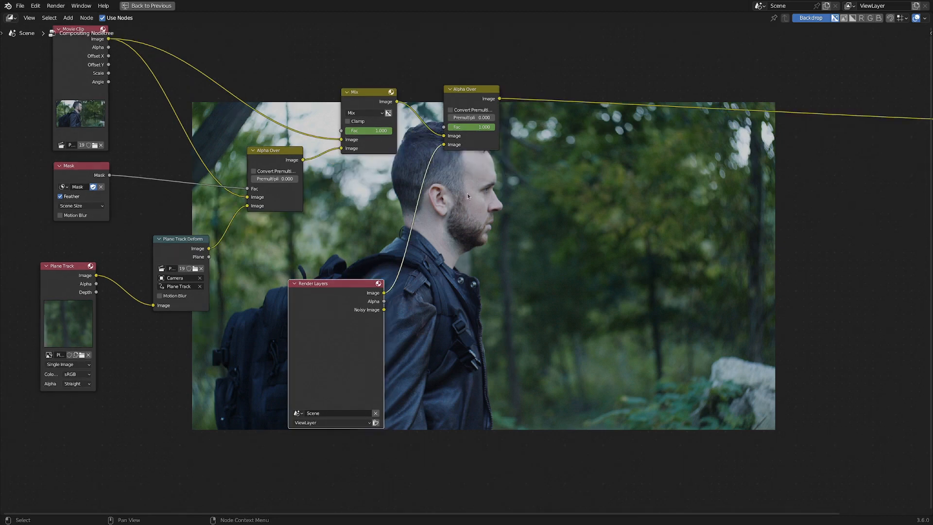
middle_click_drag(424, 183, 417, 236)
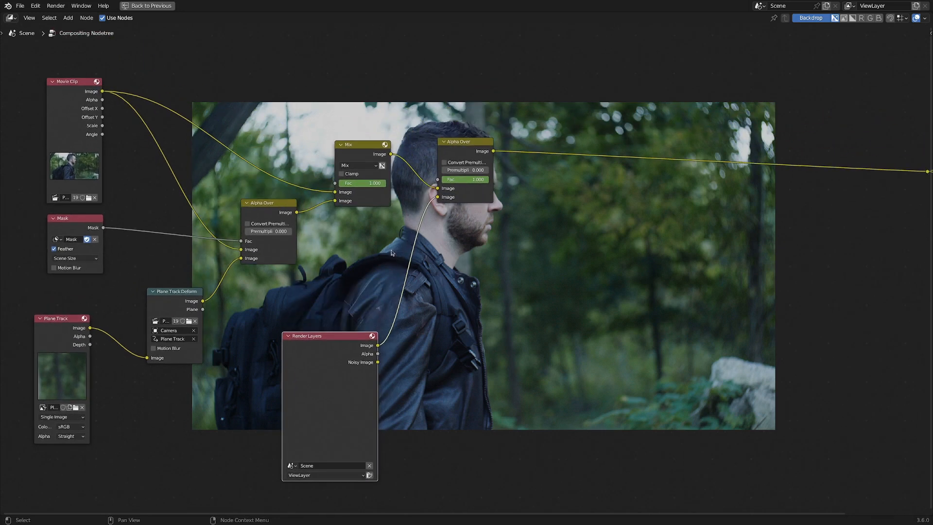
right_click_drag(375, 242, 510, 275, "ctrl")
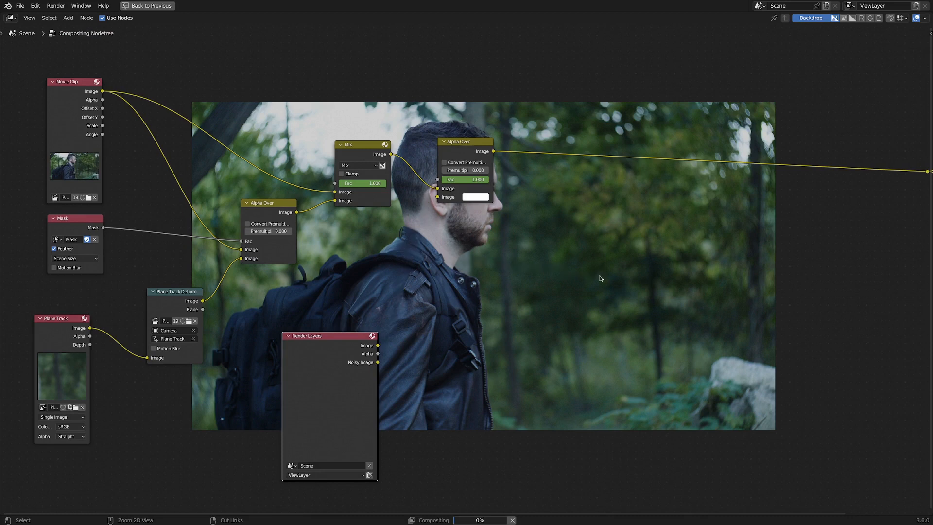
key("ctrl+z")
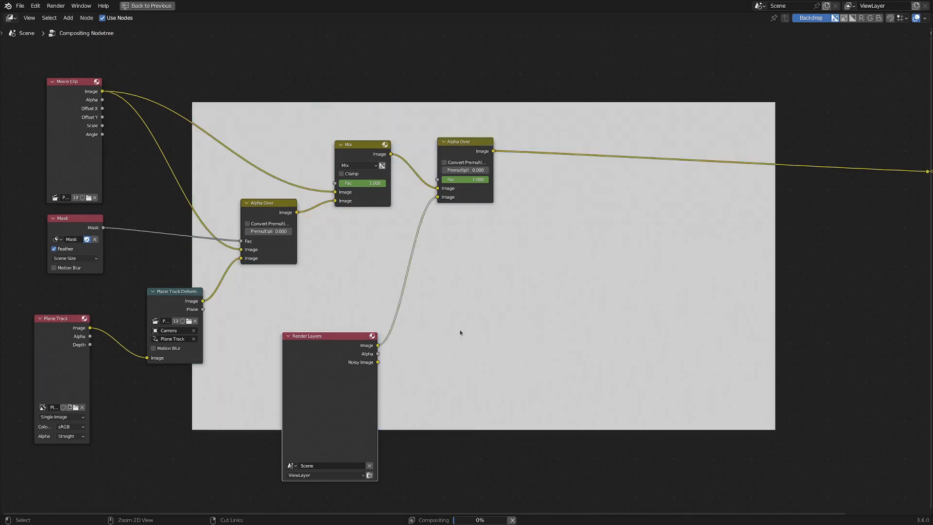
- Cut all links between the source, mix, Alpha Over and output nodes, and undo the cuts
mouse_move(441, 293)
right_mouse_down("ctrl")
mouse_move(189, 173)
mouse_move(245, 328)
mouse_move(114, 375)
mouse_move(117, 296)
right_mouse_up("ctrl")
mouse_move(121, 359)
right_mouse_down("ctrl")
mouse_move(121, 323)
mouse_move(214, 154)
mouse_move(235, 348)
right_mouse_up("ctrl")
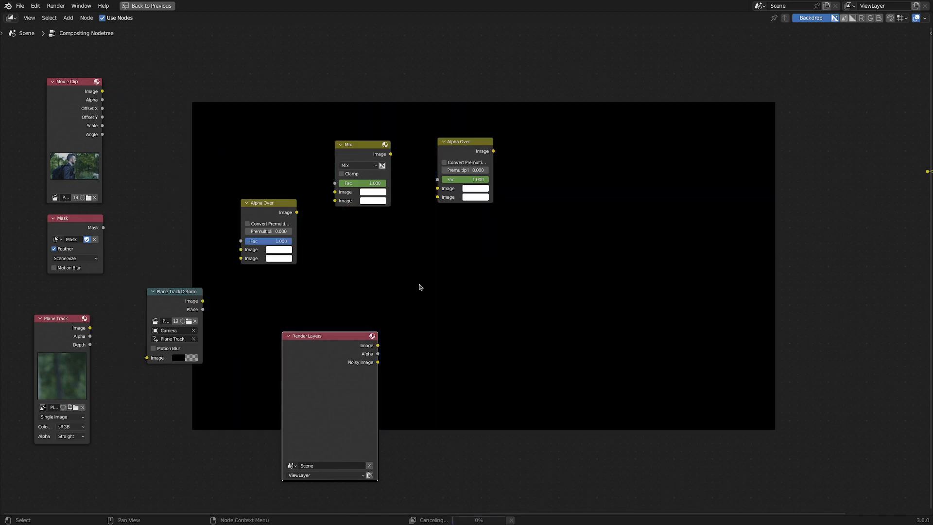
middle_click_drag(499, 223, 640, 229, "ctrl")
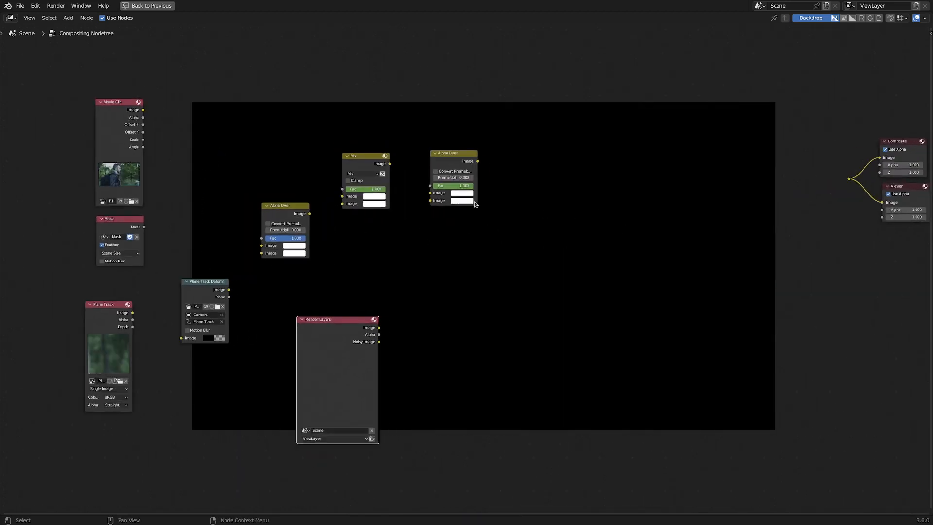
key("ctrl+z")
key("ctrl+z")
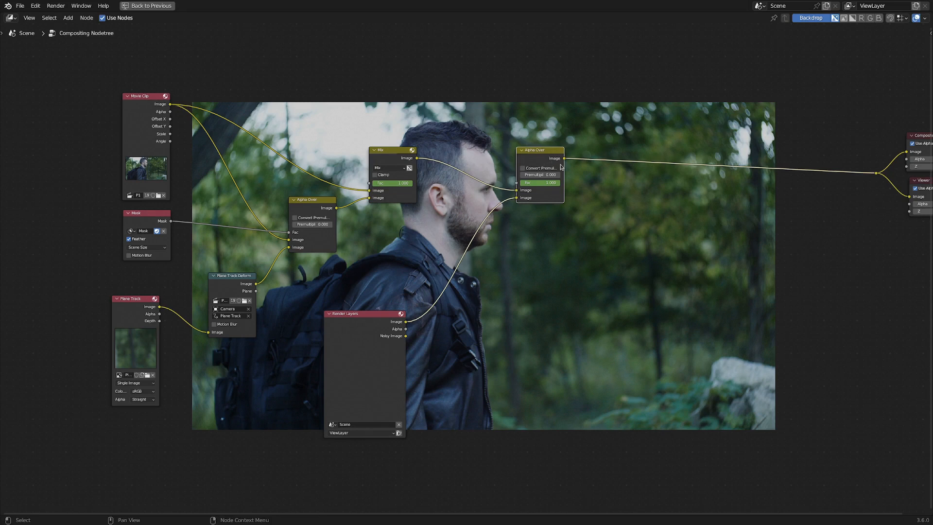
- Delete the final Alpha Over node together with its links, and undo the deletion
key("x")
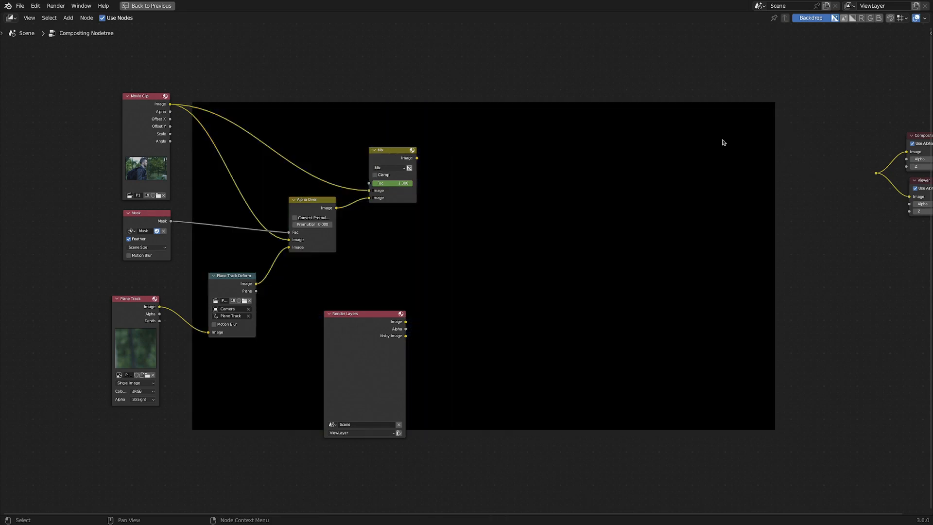
key("ctrl+z")
key("ctrl+z")
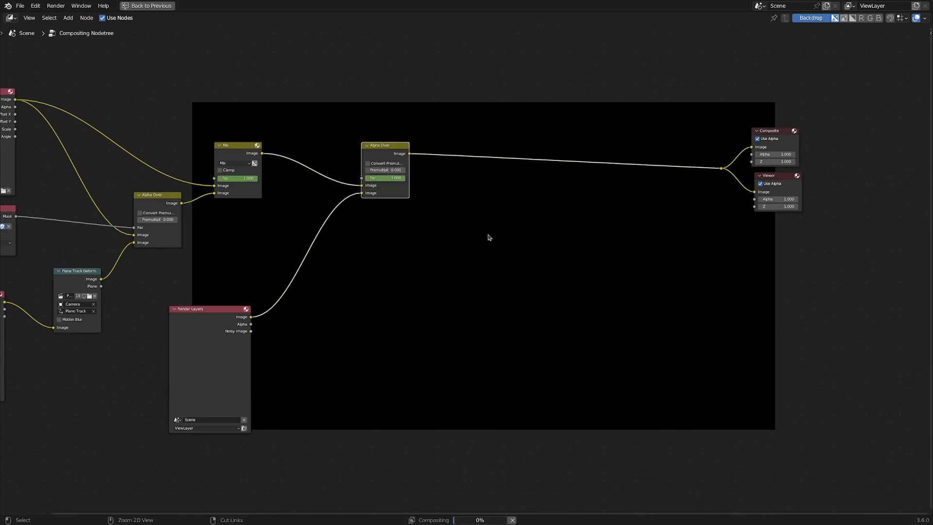
key("Home")
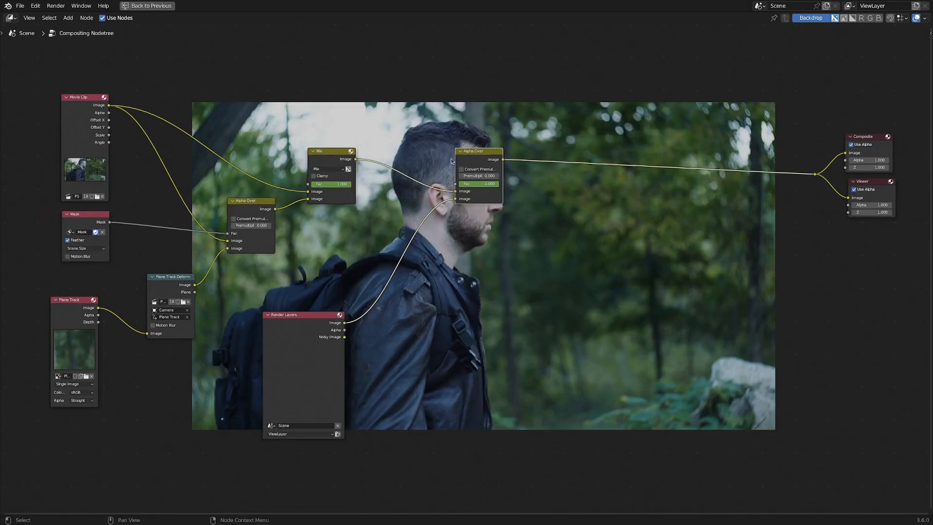
- Pull the final Alpha Over node out of its links, undo that, and try deleting it while keeping Mix linked to the outputs
key("alt")
left_click_drag(477, 152, 497, 298)
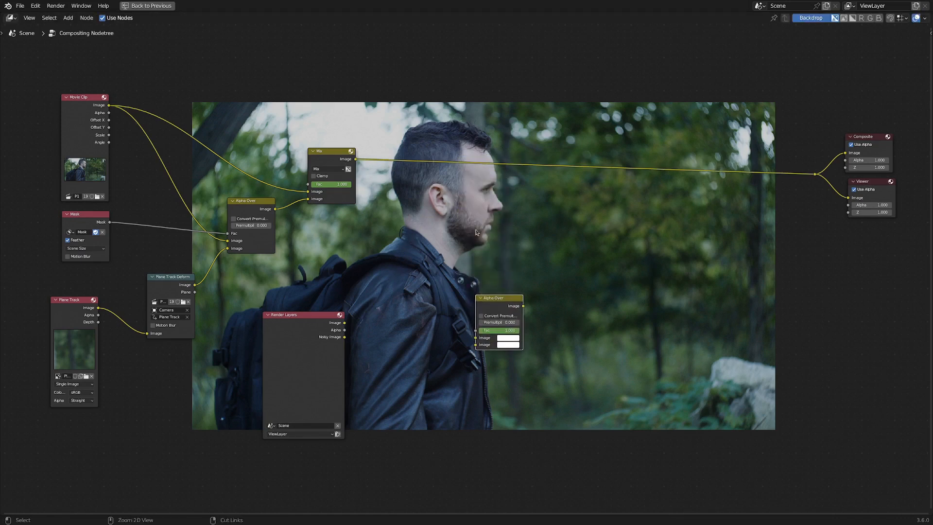
key("ctrl+z")
key("ctrl+x")
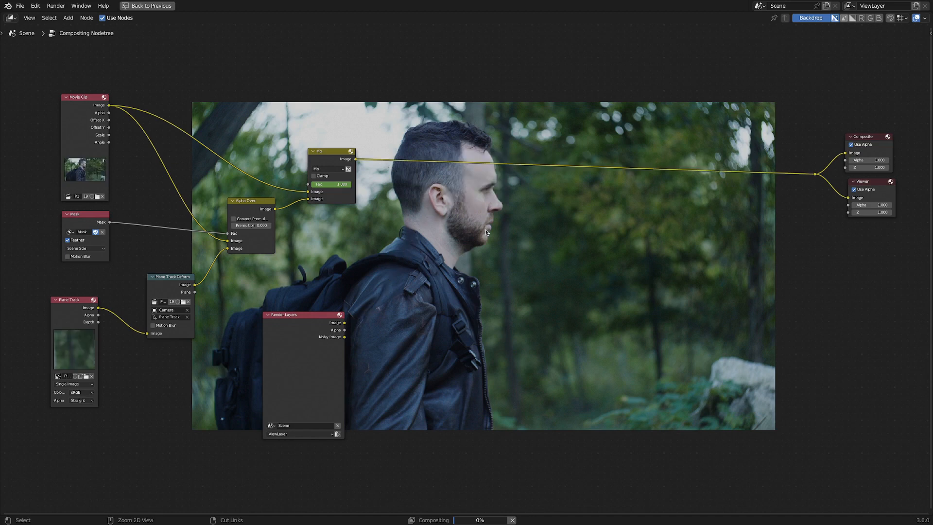
key("ctrl+v")
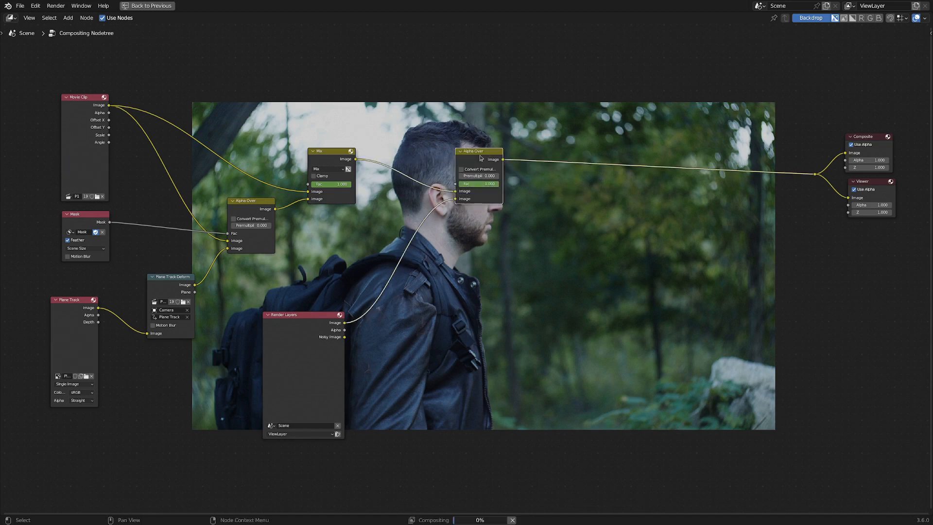
- Reinsert the Alpha Over node between Mix and the reroute point and connect the Render Layers image to its second Image input
left_click_drag(471, 151, 163, 204)
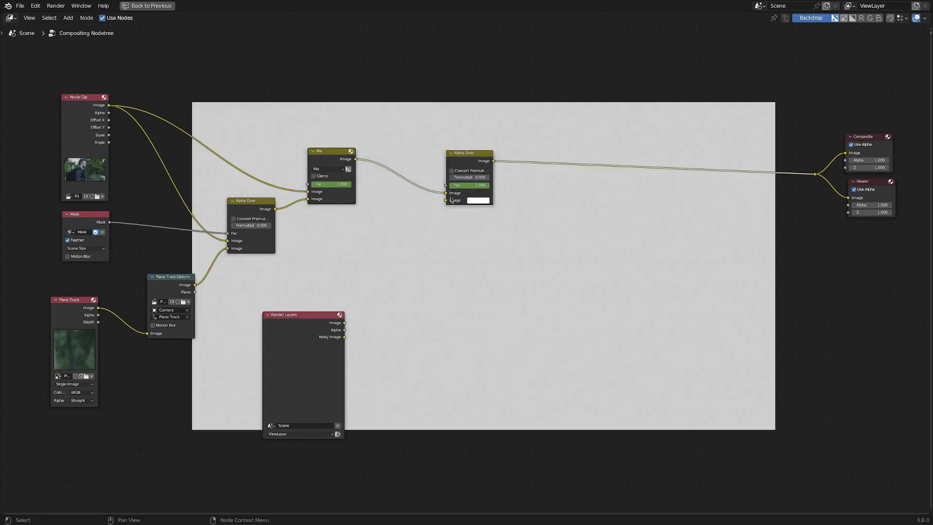
middle_click_drag(306, 316, 318, 321)
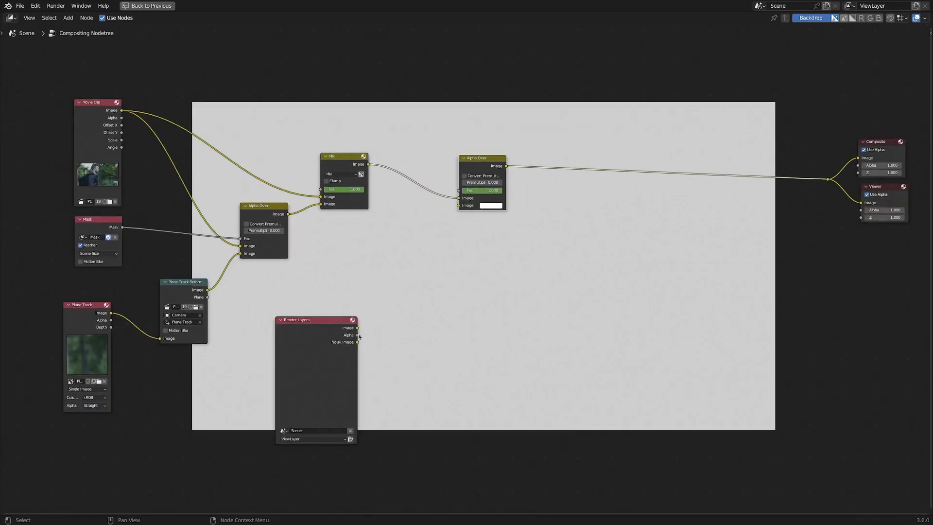
left_click_drag(358, 329, 460, 207)
key("ctrl+z")
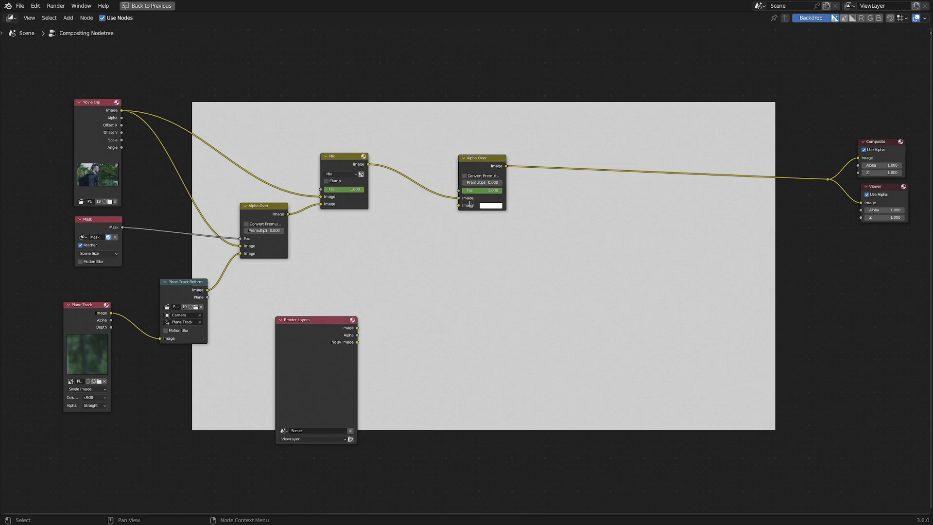
scroll(457, 208, "up", 1)
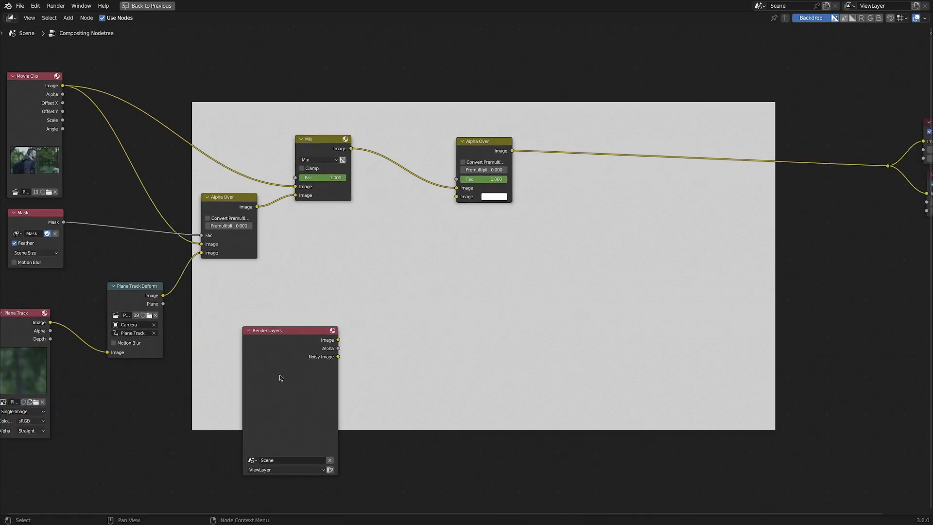
right_click_drag(280, 375, 462, 200, "alt")
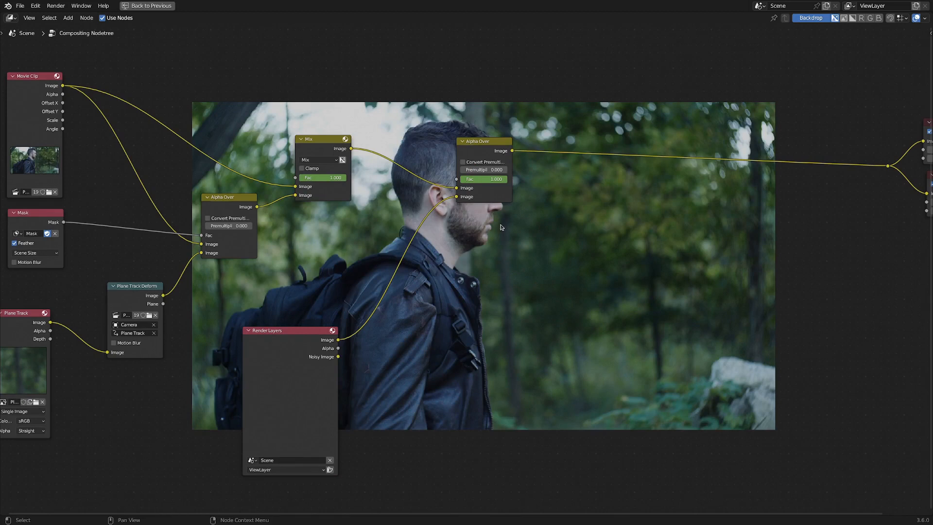
- Link the Render Layers alpha output to the final Alpha Over node's Fac input, and cut the links coming from Render Layers
middle_click_drag(479, 263, 448, 201)
right_click_drag(292, 298, 442, 127, "alt")
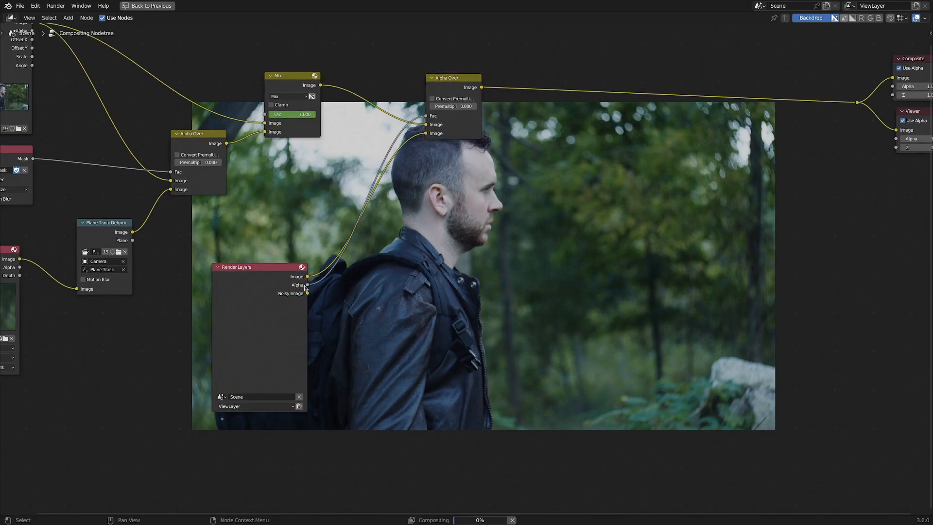
mouse_move(379, 145)
right_mouse_down("ctrl")
mouse_move(403, 138)
mouse_move(408, 161)
right_mouse_up("ctrl")
- Reconnect the Render Layers image output to the second Image input of the final Alpha Over node
middle_click_drag(384, 255, 363, 311)
scroll(385, 261, "up", 2)
left_click_drag(283, 362, 432, 180)
scroll(333, 256, "down", 3)
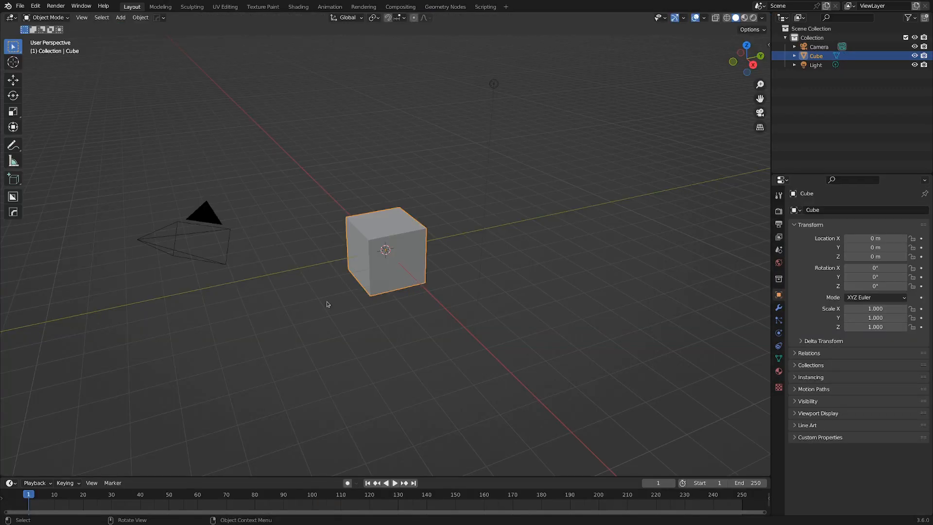
- Split the 3D viewport into upper and lower areas and turn the lower one into a Shader Editor
scroll(327, 302, "up", 2)
middle_click_drag(220, 318, 257, 316)
scroll(322, 302, "up", 2)
middle_click_drag(327, 294, 381, 272)
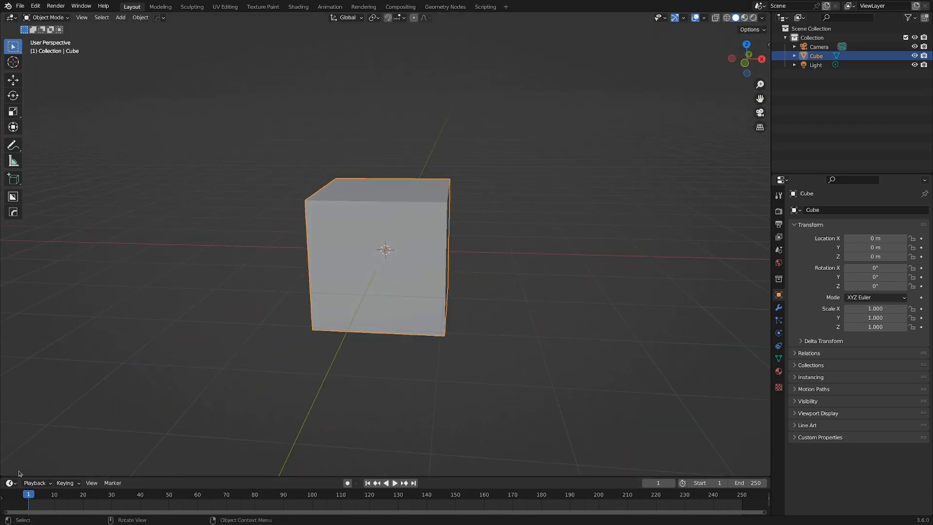
left_click_drag(4, 472, 16, 301)
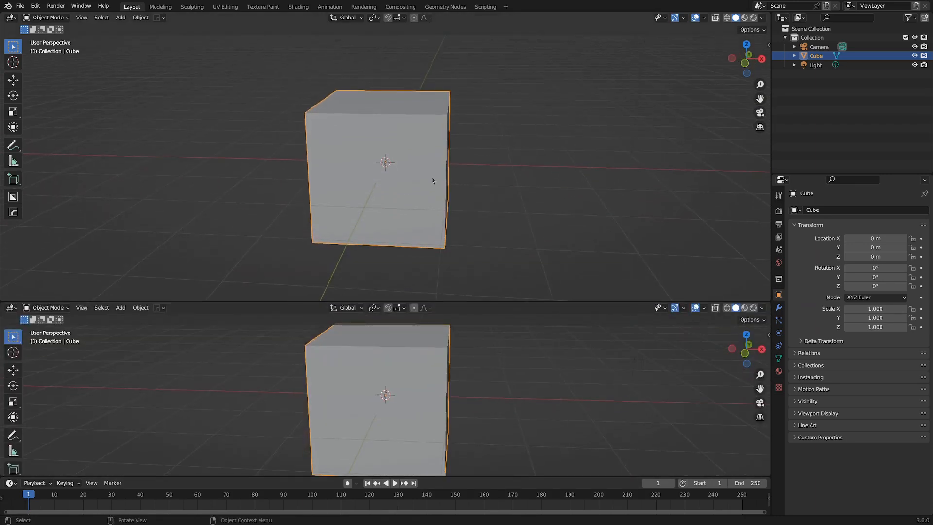
left_click(10, 309)
left_click(38, 392)
- Move the Principled BSDF node down and away from the Material Output node, leaving it selected
scroll(118, 445, "up", 1)
middle_click_drag(118, 445, 250, 400)
scroll(316, 408, "up", 3)
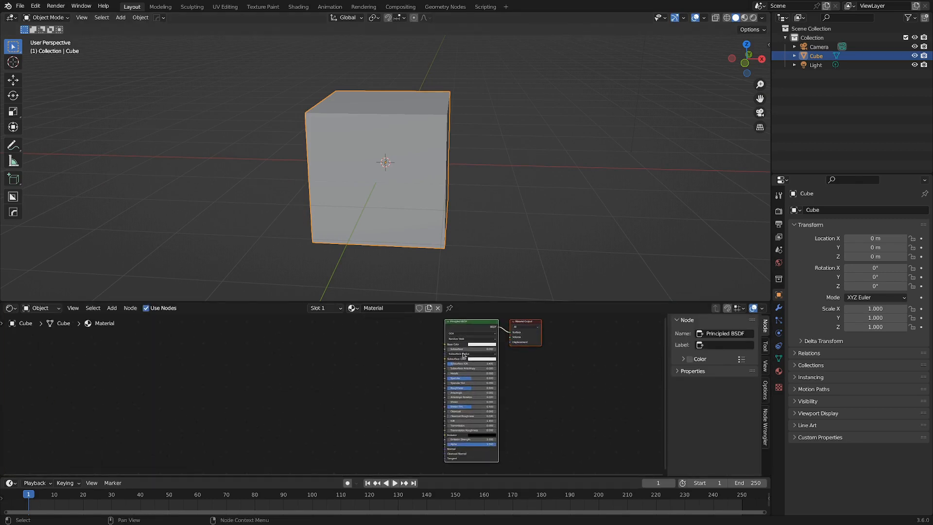
left_click_drag(467, 321, 438, 349)
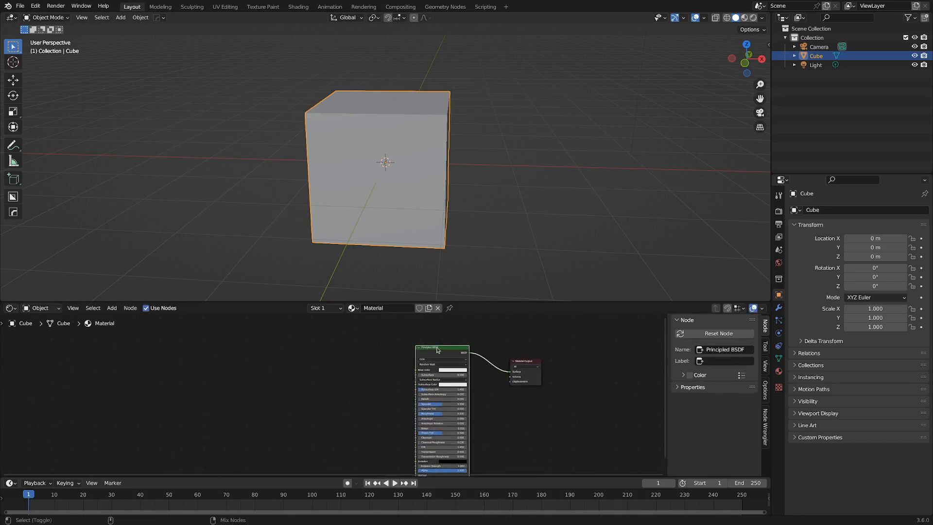
- Run Principled Texture Setup on the selected shader with Volcanic_Ash_001_COLOR.jpg, Volcanic_Ash_001_NORM.jpg and Volcanic_Ash_001_DISP.png
key("ctrl+shift+t")
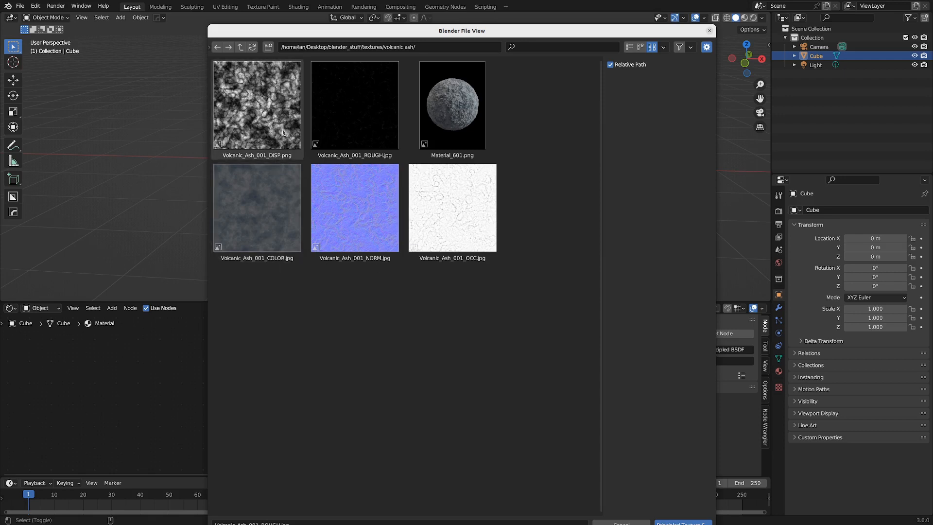
left_click(275, 204, "ctrl")
left_click(328, 193, "ctrl")
left_click(235, 99, "ctrl")
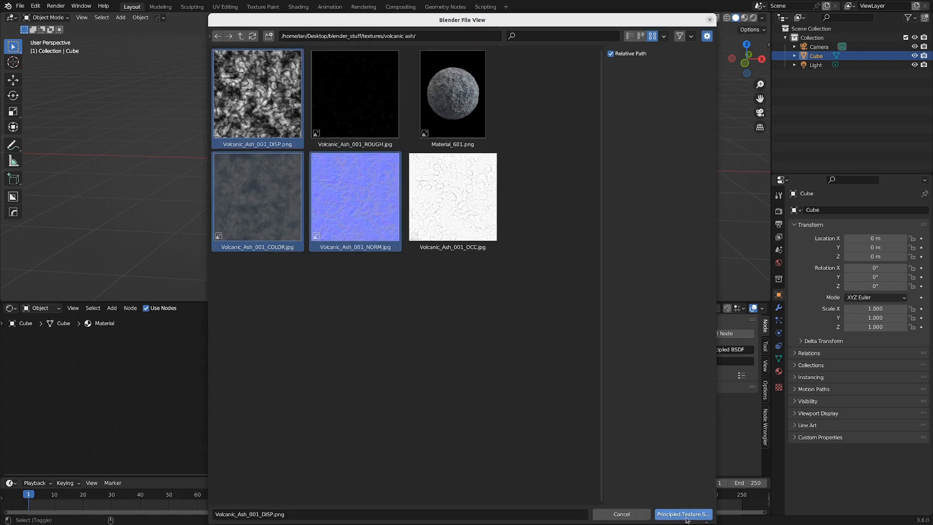
left_click(684, 514)
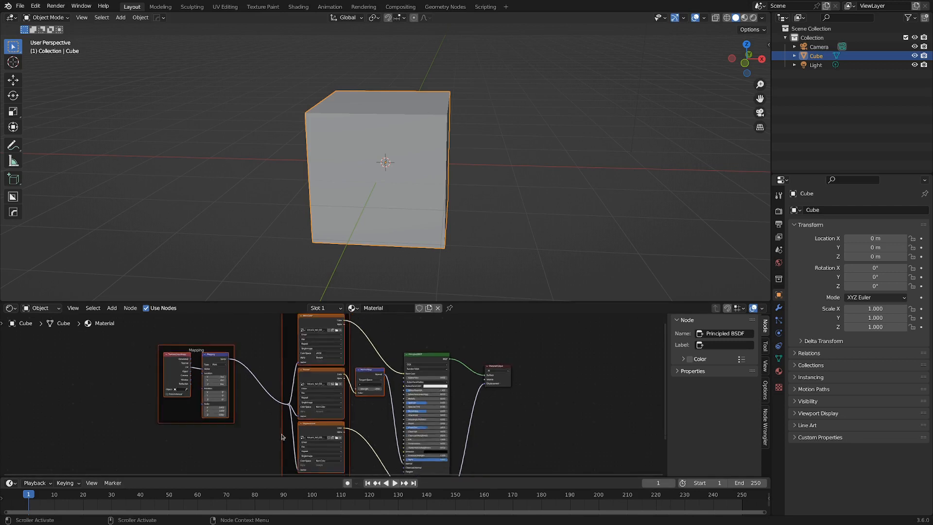
- Maximize the Shader Editor and frame the whole material node tree
key("ctrl+space")
key("Home")
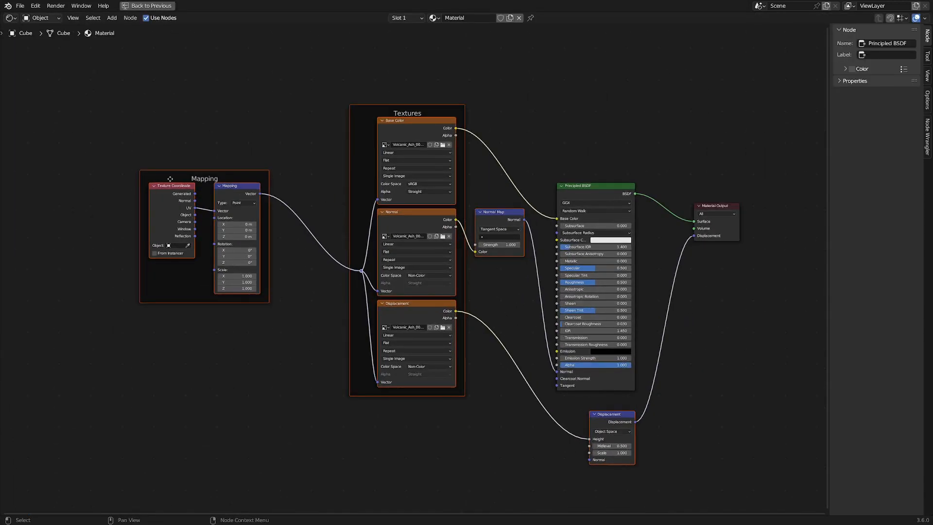
middle_click_drag(538, 310, 478, 265)
scroll(477, 264, "up", 2)
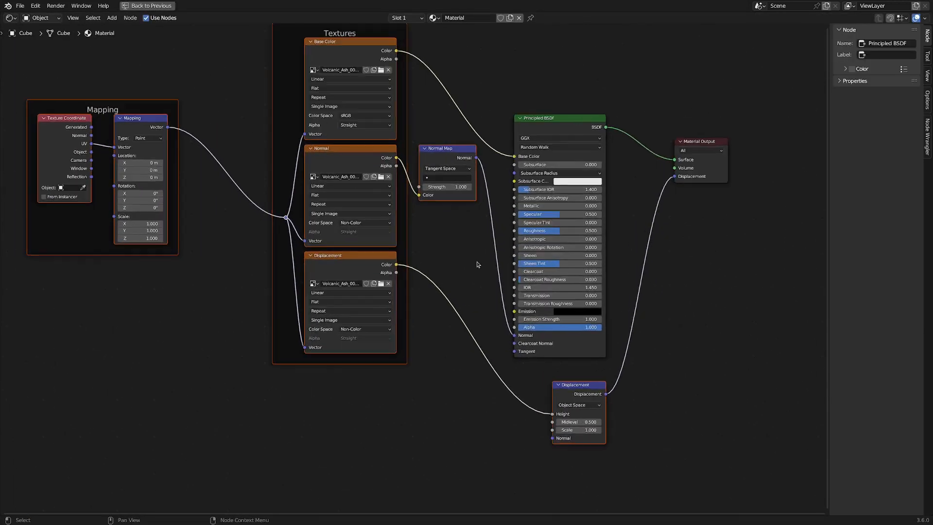
- Examine the Base Color, Normal and Displacement image nodes in the Textures frame by selecting them one after another
middle_click_drag(326, 141, 349, 195)
left_click(314, 132)
left_click_drag(319, 115, 311, 145)
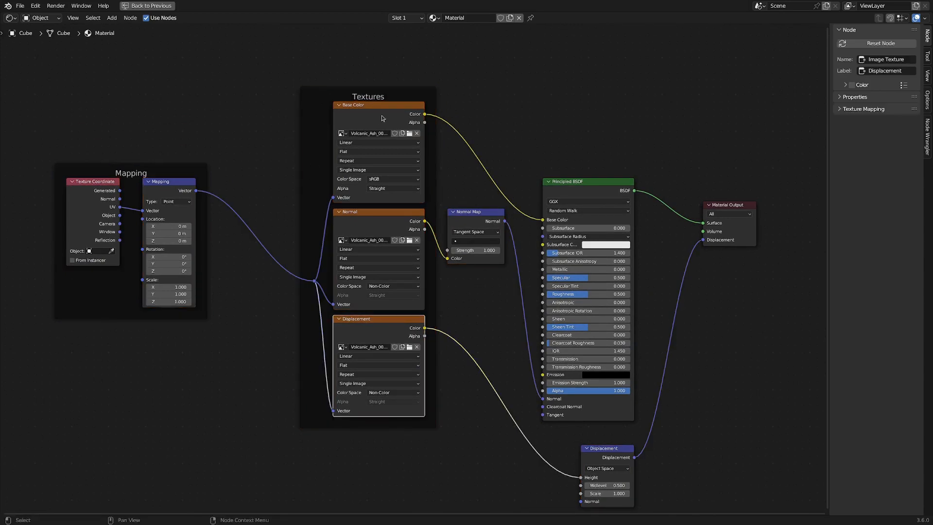
left_click(386, 113)
left_click(374, 217)
left_click(381, 339)
- Move the Normal Map node slightly down, between the Normal texture and the Principled BSDF node
scroll(491, 348, "down", 1)
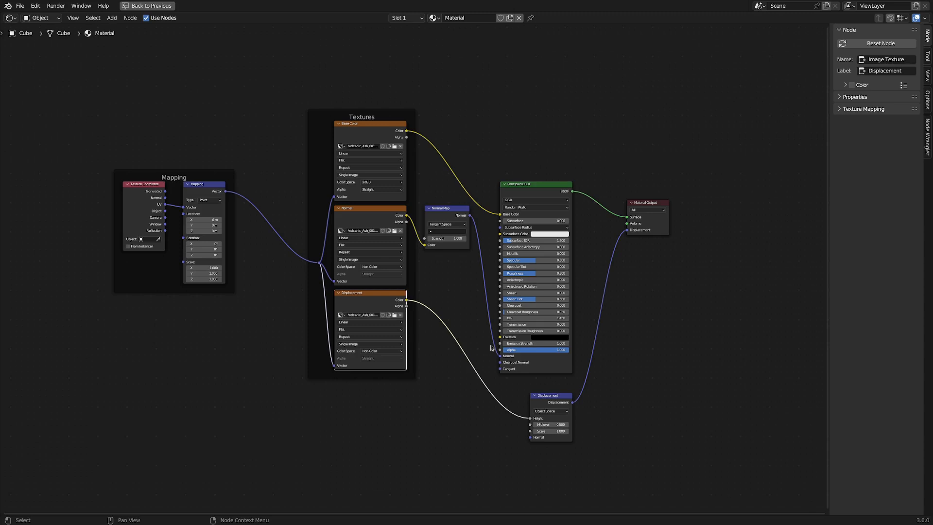
left_click_drag(443, 218, 453, 247)
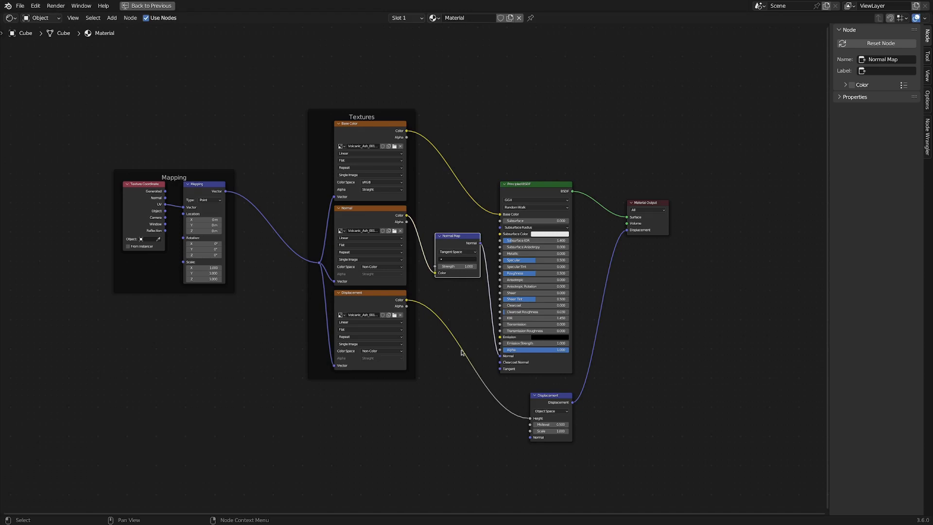